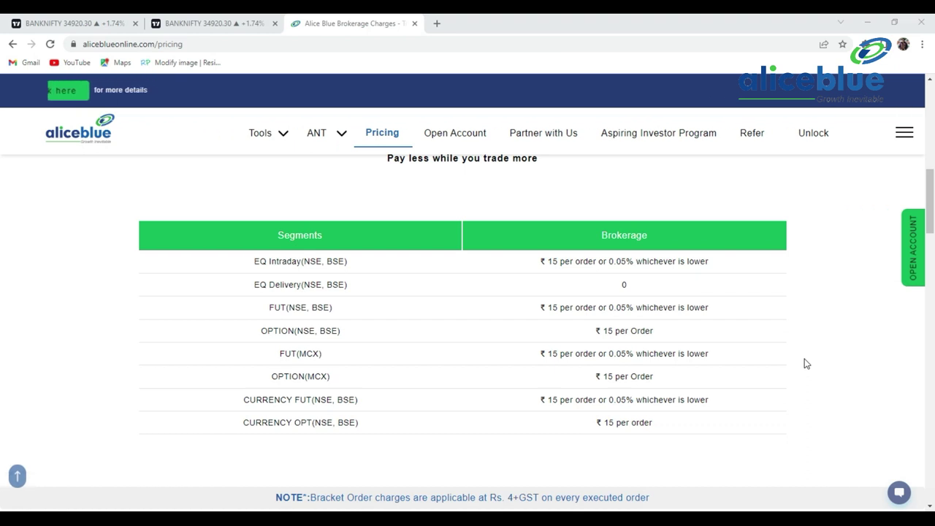
After reviewing the Alice Blue brokerage table, return to the first BANKNIFTY TradingView tab
{"action": "left_click", "coordinate": [80, 23]}
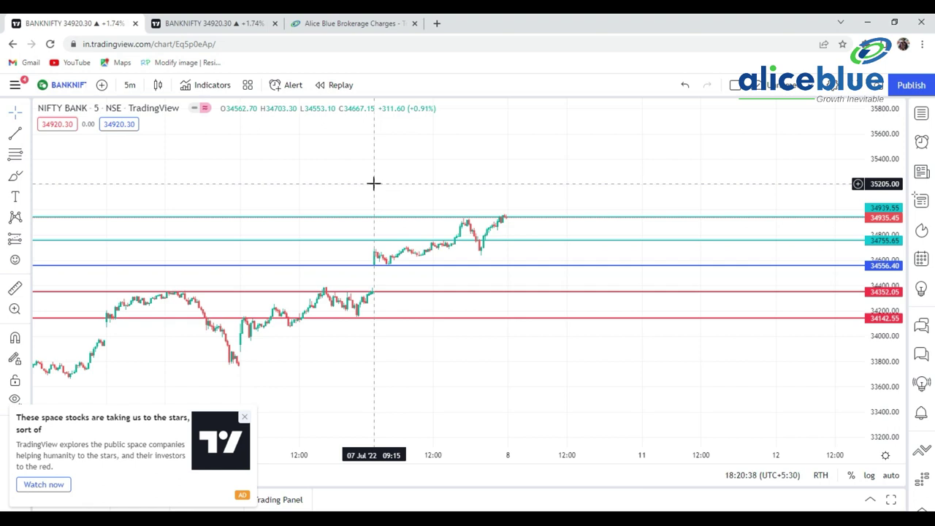
Load the NIFTY continuous index futures chart via Symbol Search
{"action": "type", "text": "NI"}
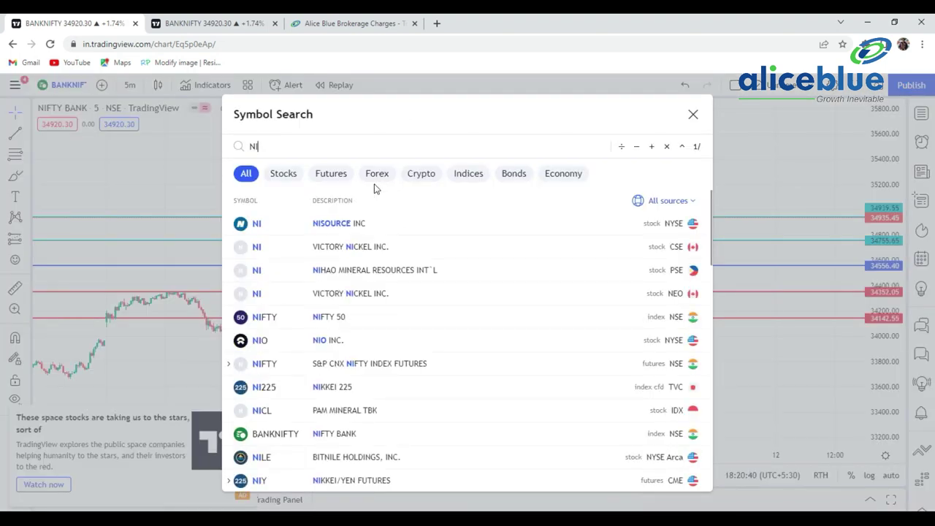
{"action": "type", "text": "FTY"}
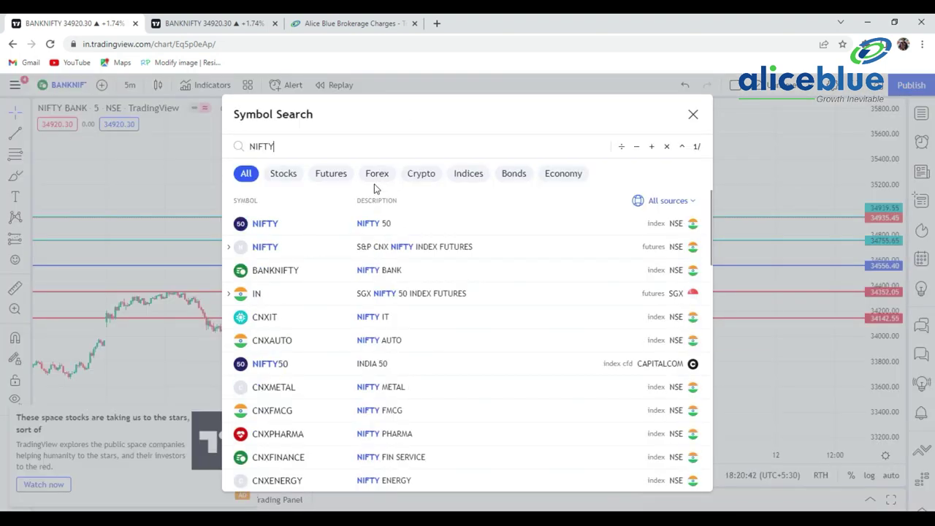
{"action": "left_click", "coordinate": [405, 248]}
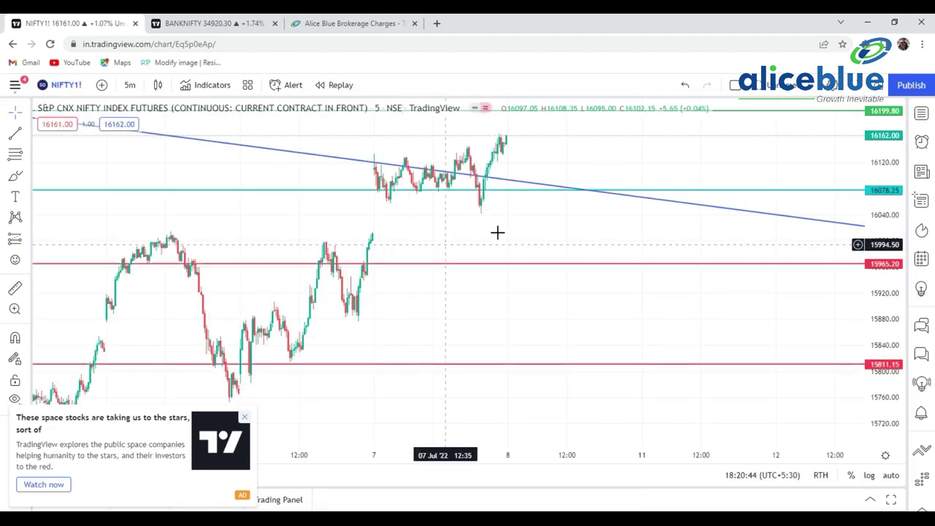
{"action": "scroll", "coordinate": [665, 157], "scroll_direction": "down", "scroll_amount": 3}
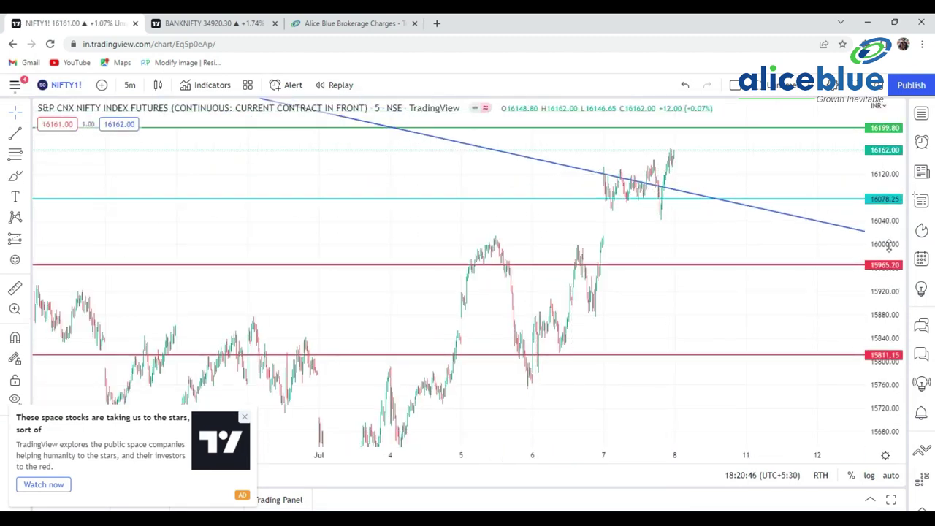
{"action": "scroll", "coordinate": [732, 366], "scroll_direction": "up", "scroll_amount": 3}
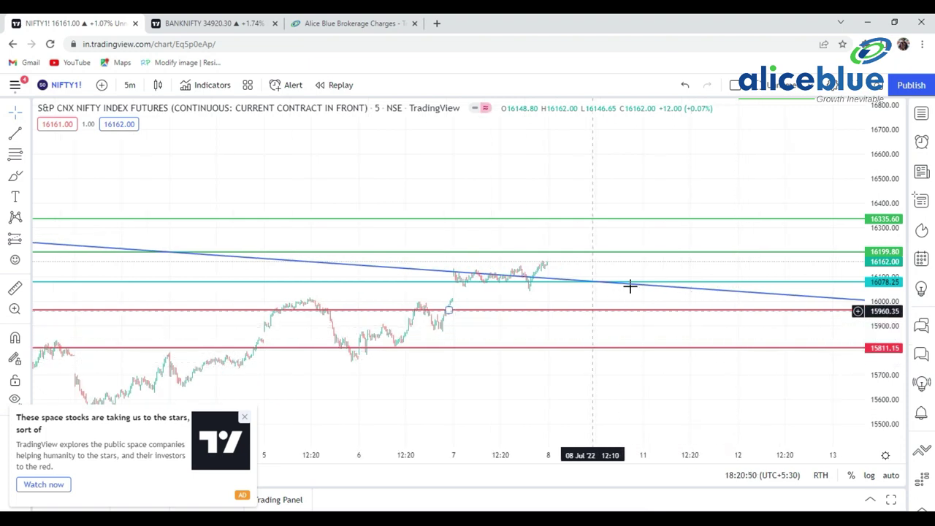
Delete the blue sloping trend line from the NIFTY futures chart
{"action": "left_click_drag", "start_coordinate": [636, 269], "coordinate": [648, 285]}
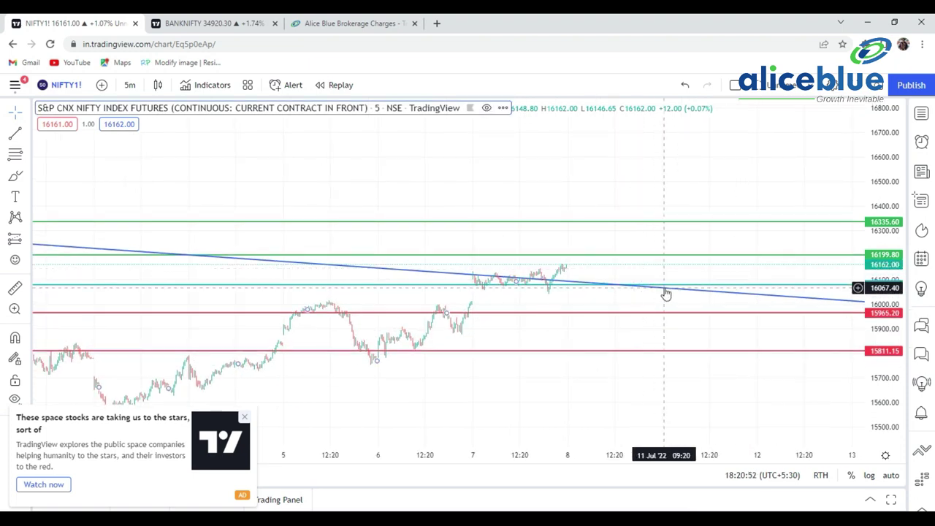
{"action": "left_click", "coordinate": [666, 291]}
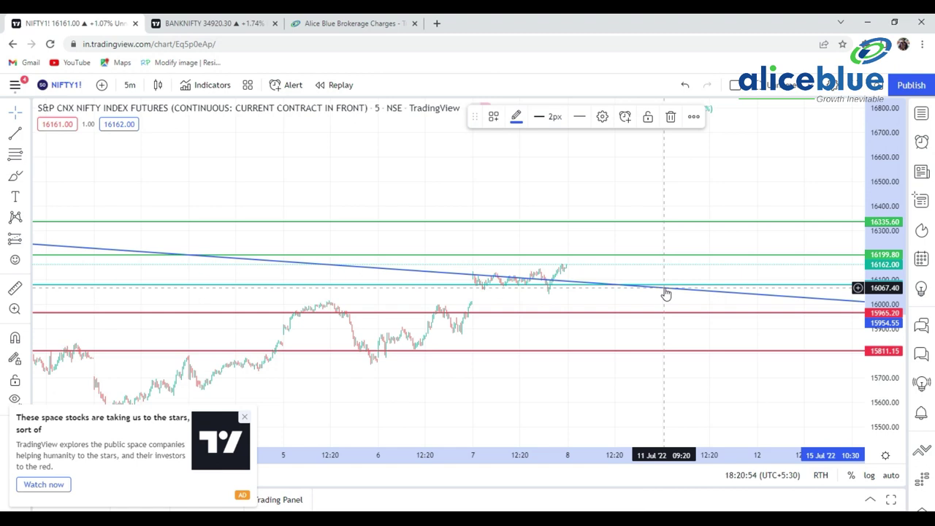
{"action": "key", "text": "Delete"}
{"action": "scroll", "coordinate": [675, 275], "scroll_direction": "down", "scroll_amount": 3}
{"action": "scroll", "coordinate": [681, 344], "scroll_direction": "up", "scroll_amount": 2}
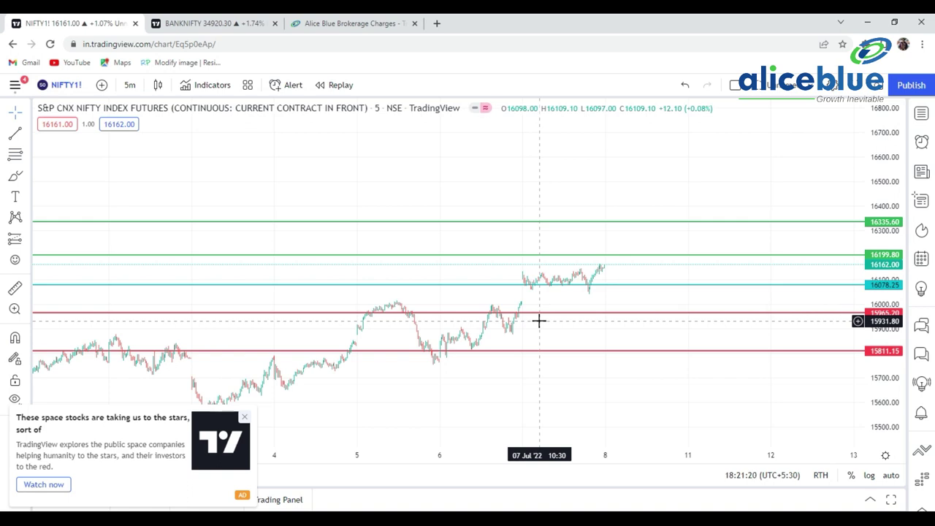
{"action": "left_click", "coordinate": [527, 285]}
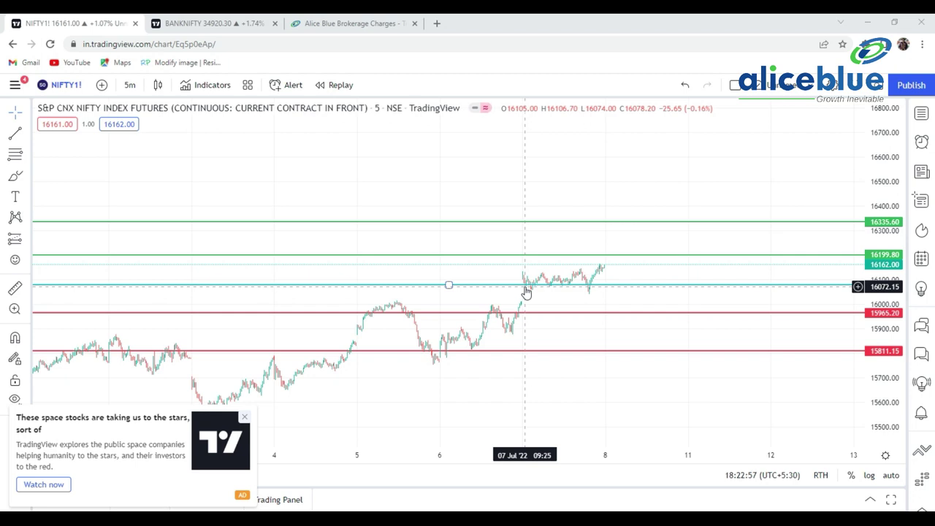
Change NIFTY futures from candles to a line chart and zoom out to mid-June–July
{"action": "left_click", "coordinate": [158, 85]}
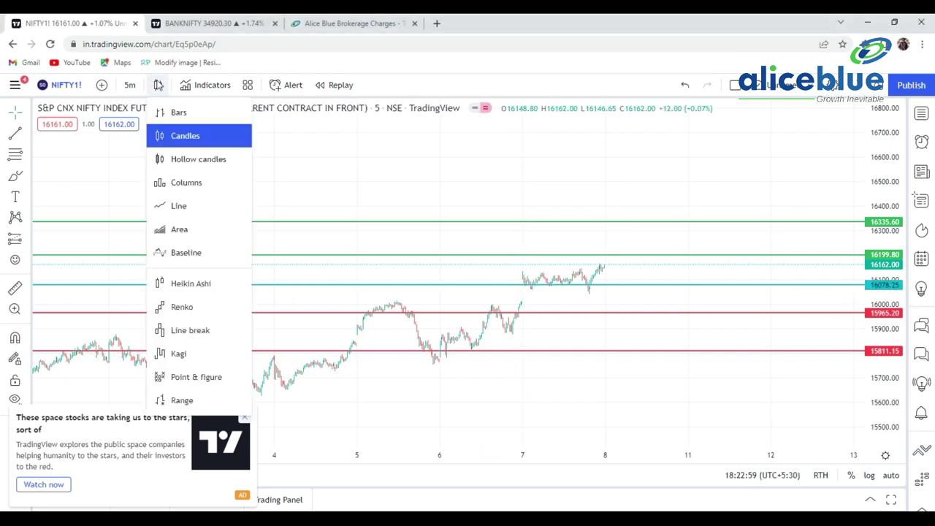
{"action": "left_click", "coordinate": [174, 207]}
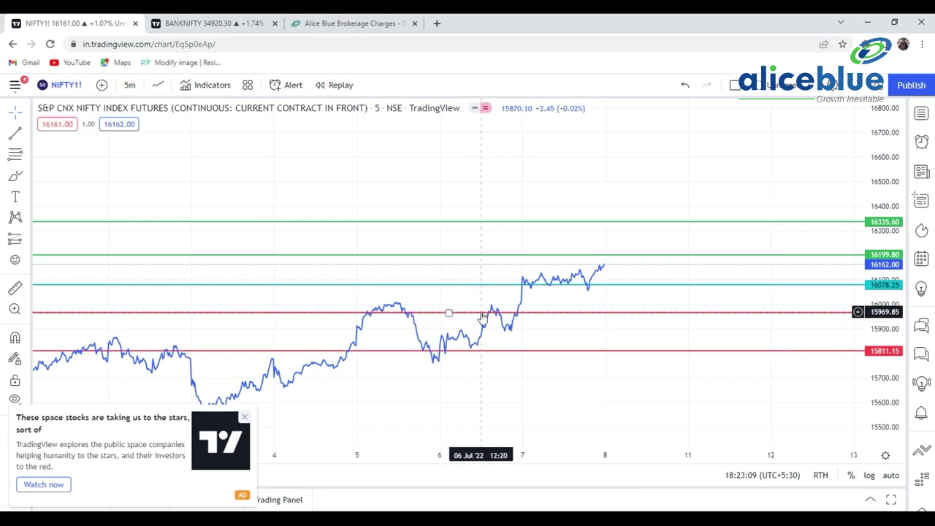
{"action": "scroll", "coordinate": [636, 274], "scroll_direction": "down", "scroll_amount": 5}
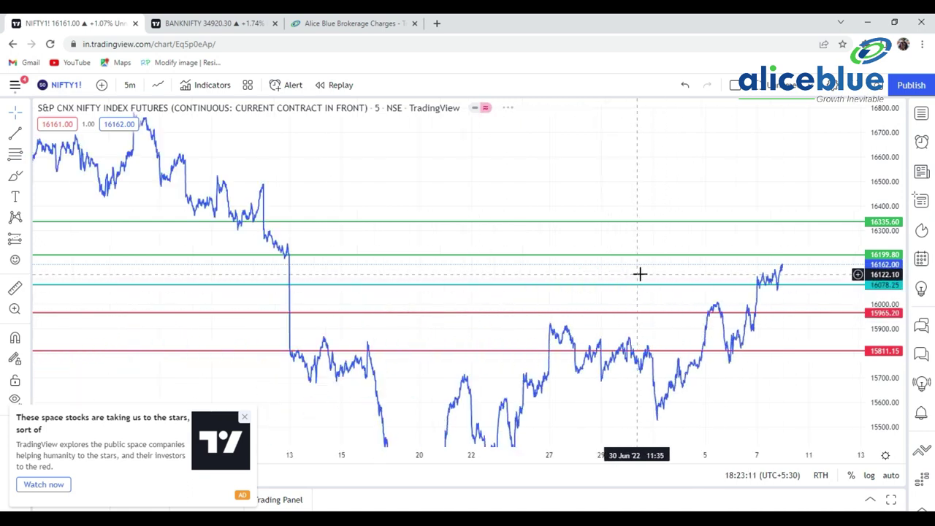
{"action": "scroll", "coordinate": [635, 276], "scroll_direction": "down", "scroll_amount": 3}
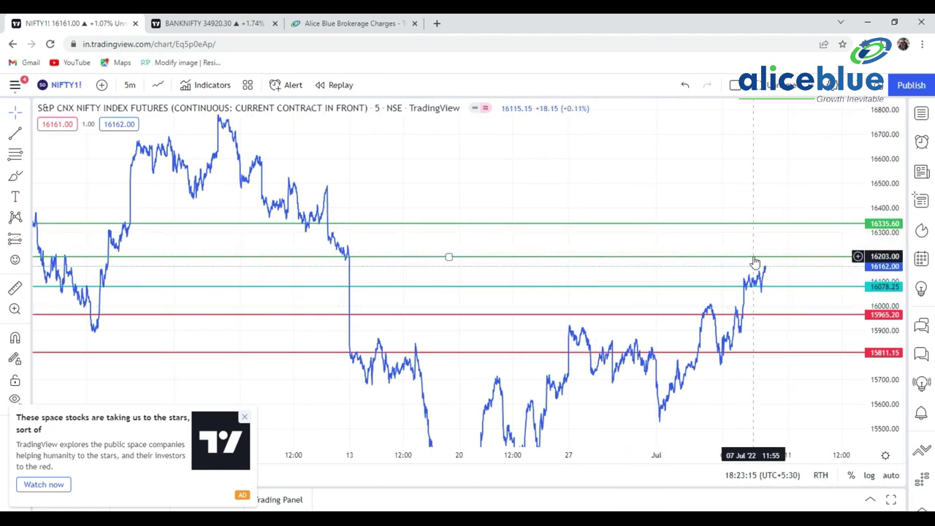
Circle in red the 16199.80 reaction, the earlier left-side touch and the latest bars
{"action": "mouse_move", "coordinate": [342, 255]}
{"action": "left_mouse_down"}
{"action": "mouse_move", "coordinate": [330, 248]}
{"action": "mouse_move", "coordinate": [357, 252]}
{"action": "left_mouse_up"}
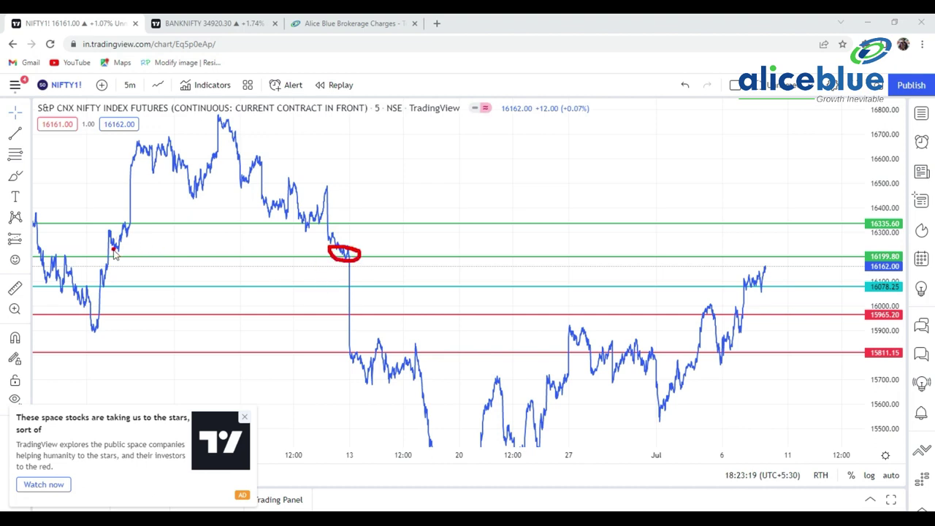
{"action": "mouse_move", "coordinate": [74, 251]}
{"action": "left_mouse_down"}
{"action": "mouse_move", "coordinate": [57, 249]}
{"action": "mouse_move", "coordinate": [49, 265]}
{"action": "mouse_move", "coordinate": [71, 256]}
{"action": "left_mouse_up"}
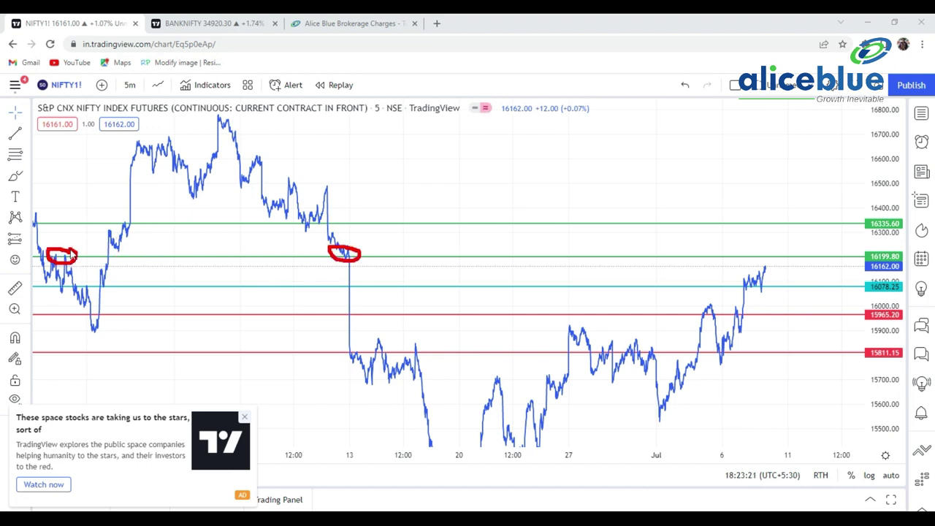
{"action": "mouse_move", "coordinate": [758, 293]}
{"action": "left_mouse_down"}
{"action": "mouse_move", "coordinate": [773, 259]}
{"action": "mouse_move", "coordinate": [770, 276]}
{"action": "left_mouse_up"}
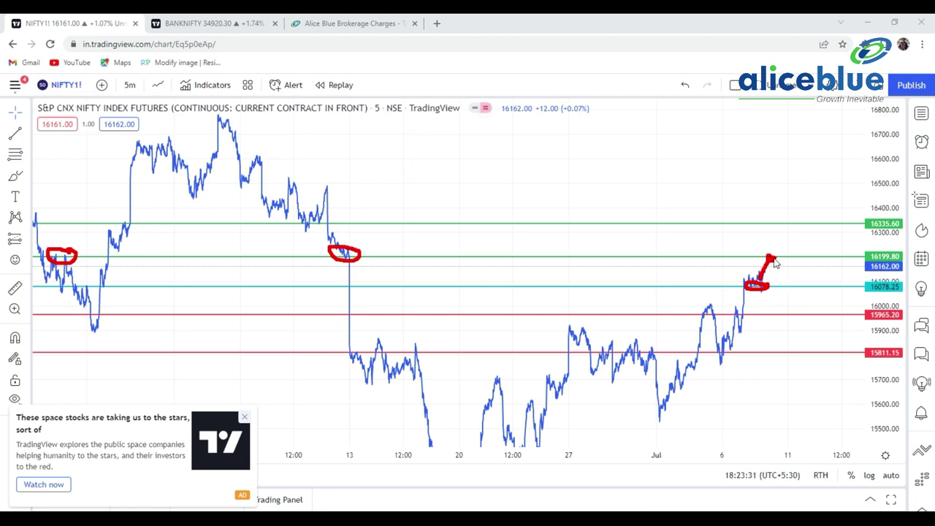
Finish the red arrow off 16078.25 with a small mark, then switch to BANKNIFTY
{"action": "left_click_drag", "start_coordinate": [768, 260], "coordinate": [794, 263]}
{"action": "left_click", "coordinate": [790, 278]}
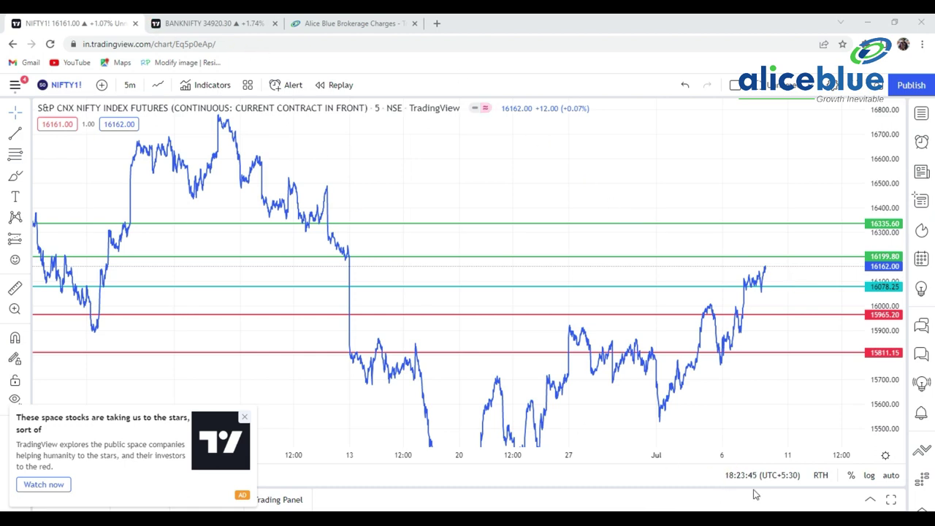
{"action": "left_click", "coordinate": [189, 26]}
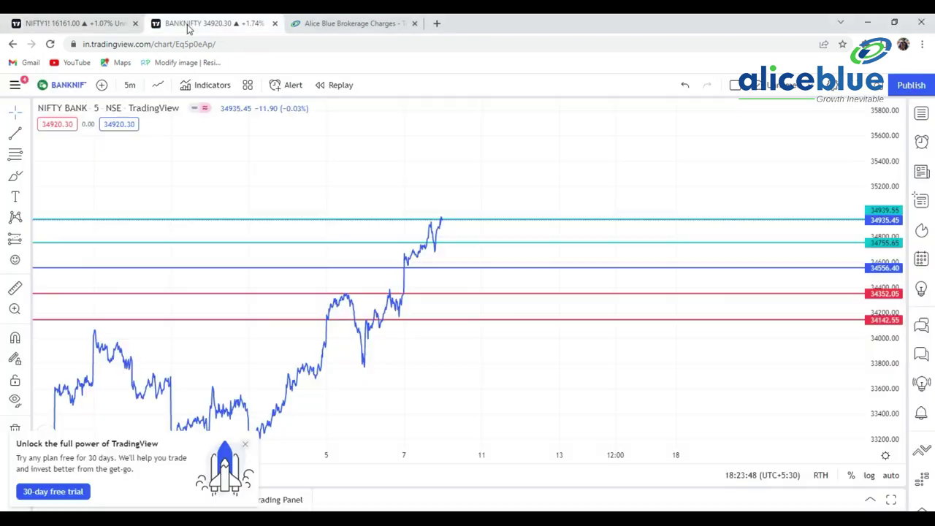
Center the BANKNIFTY line chart on recent days near the 34939.55 level and bring up the chart-style list
{"action": "scroll", "coordinate": [478, 336], "scroll_direction": "right", "scroll_amount": 5}
{"action": "left_click_drag", "start_coordinate": [220, 336], "coordinate": [338, 380]}
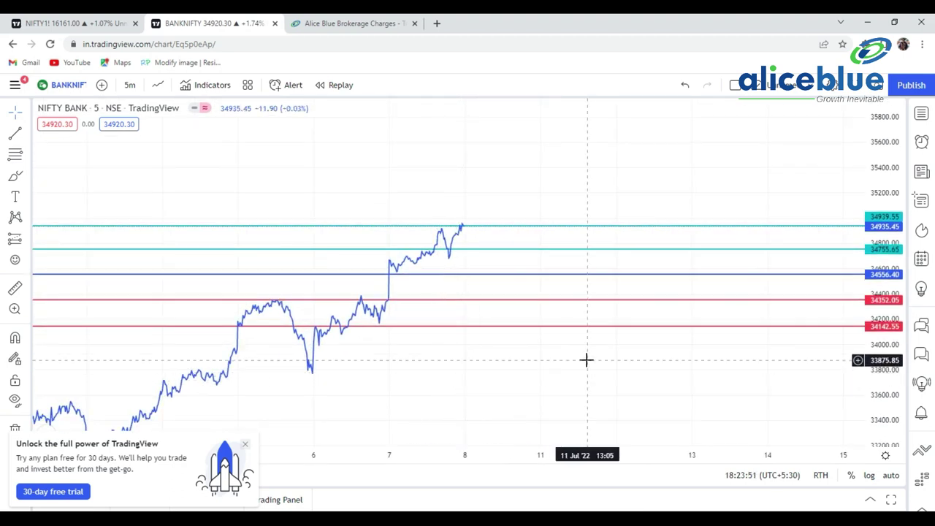
{"action": "scroll", "coordinate": [592, 359], "scroll_direction": "down", "scroll_amount": 2}
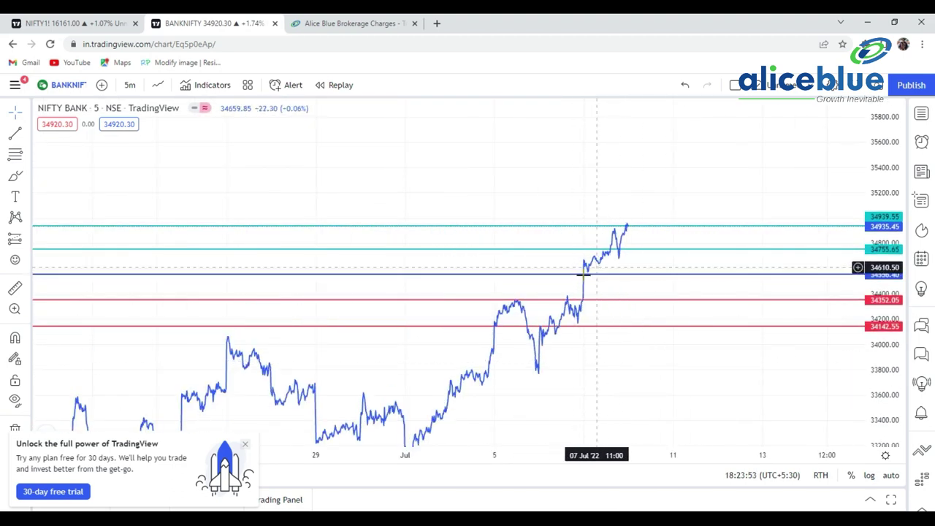
{"action": "scroll", "coordinate": [645, 217], "scroll_direction": "up", "scroll_amount": 3}
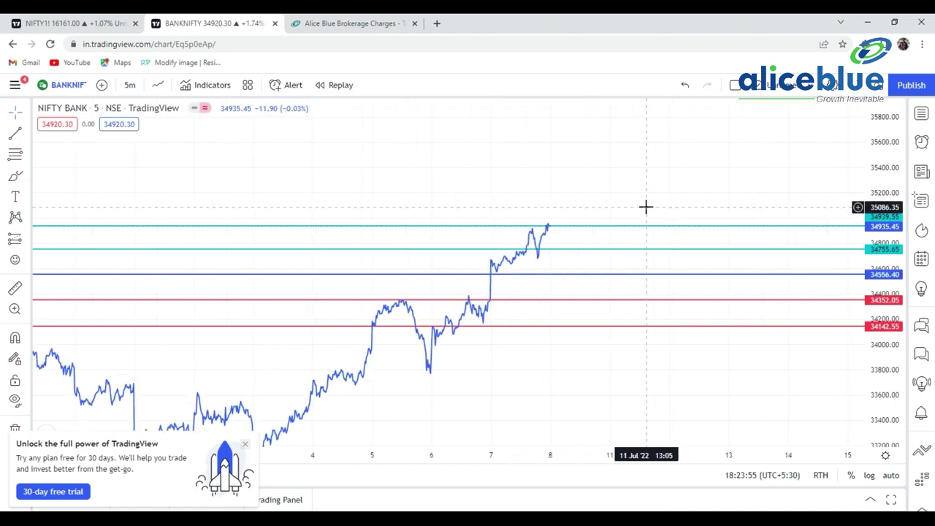
{"action": "left_click_drag", "start_coordinate": [621, 185], "coordinate": [631, 183]}
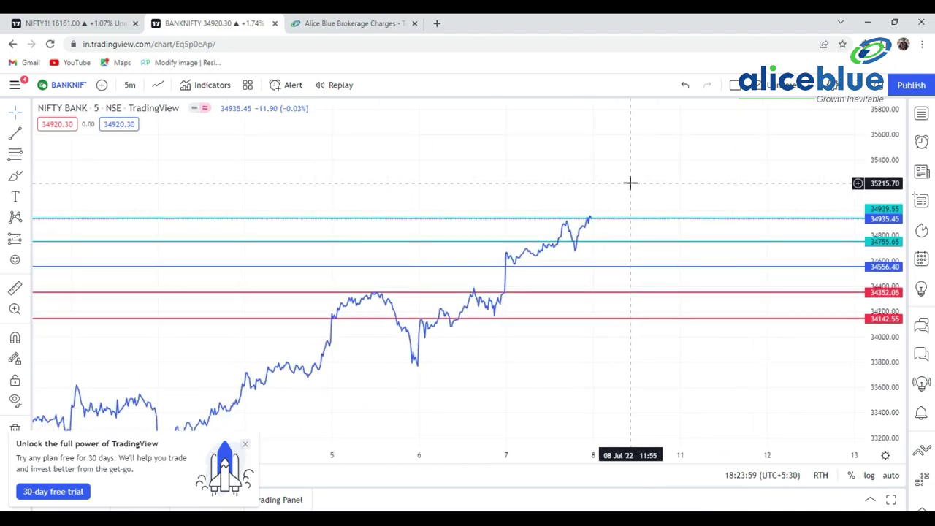
{"action": "left_click", "coordinate": [157, 85]}
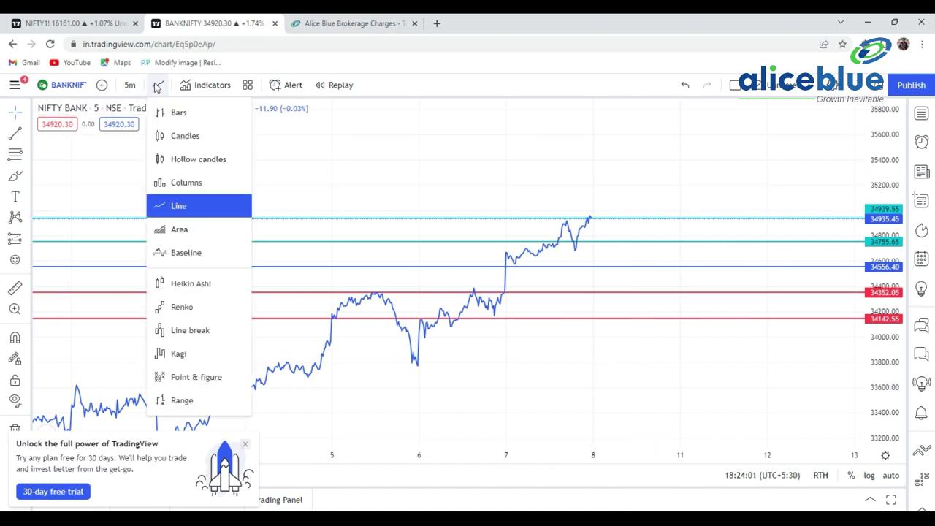
Switch BANKNIFTY to candlesticks and zoom into the 6–8 July sessions
{"action": "left_click", "coordinate": [188, 135]}
{"action": "scroll", "coordinate": [505, 269], "scroll_direction": "up", "scroll_amount": 2}
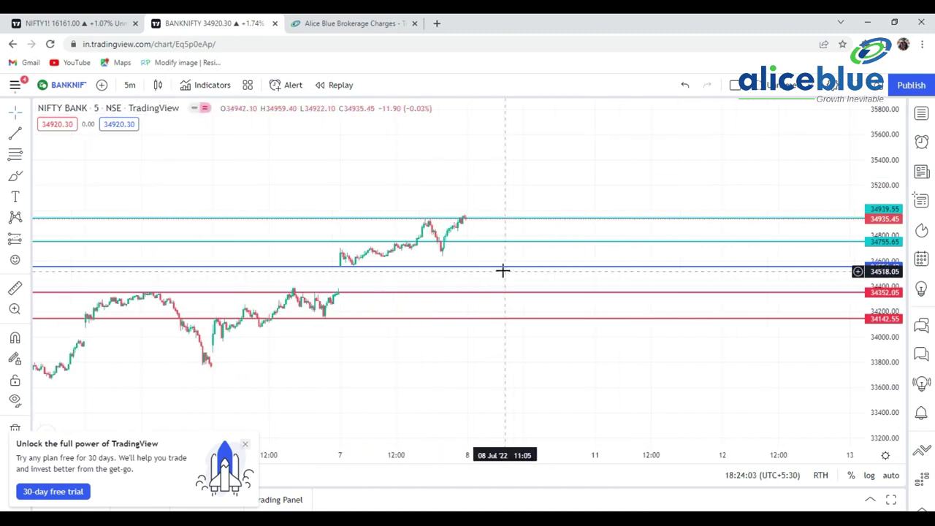
{"action": "left_click_drag", "start_coordinate": [504, 253], "coordinate": [723, 184]}
{"action": "scroll", "coordinate": [829, 336], "scroll_direction": "up", "scroll_amount": 1}
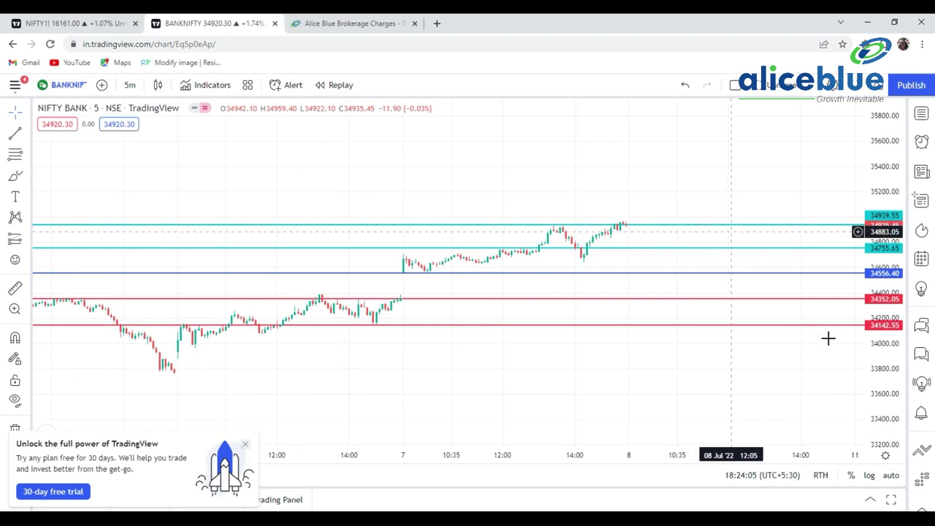
Stretch the price scale to spread the levels and select the blue 34556.40 line
{"action": "left_click_drag", "start_coordinate": [884, 384], "coordinate": [888, 351]}
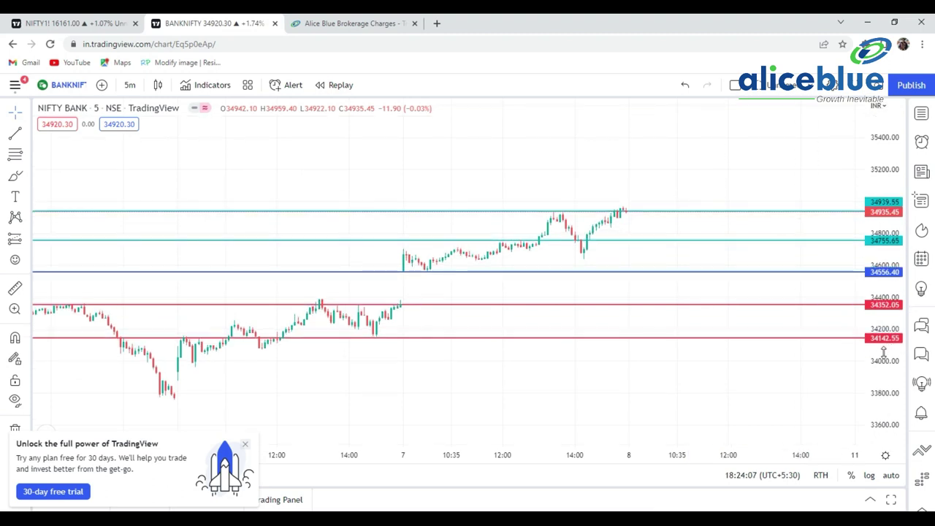
{"action": "left_click_drag", "start_coordinate": [882, 369], "coordinate": [882, 354]}
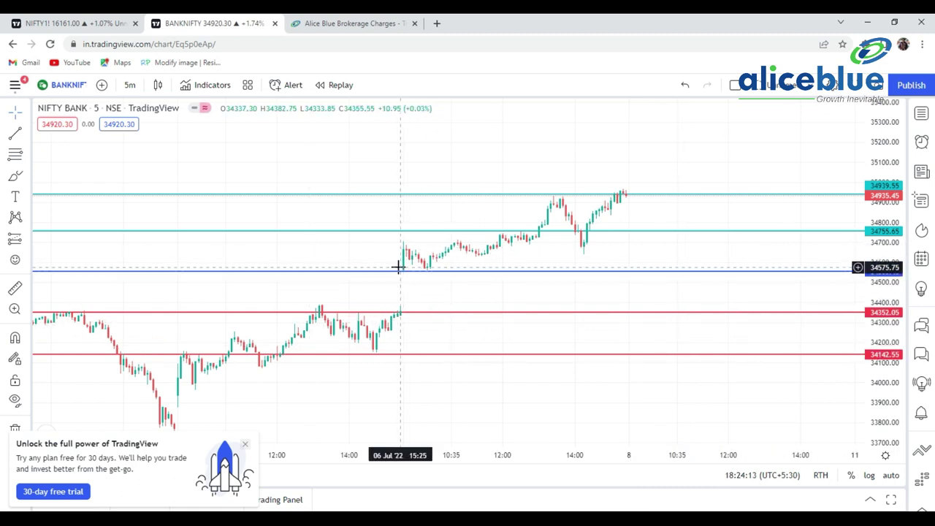
{"action": "left_click", "coordinate": [429, 271]}
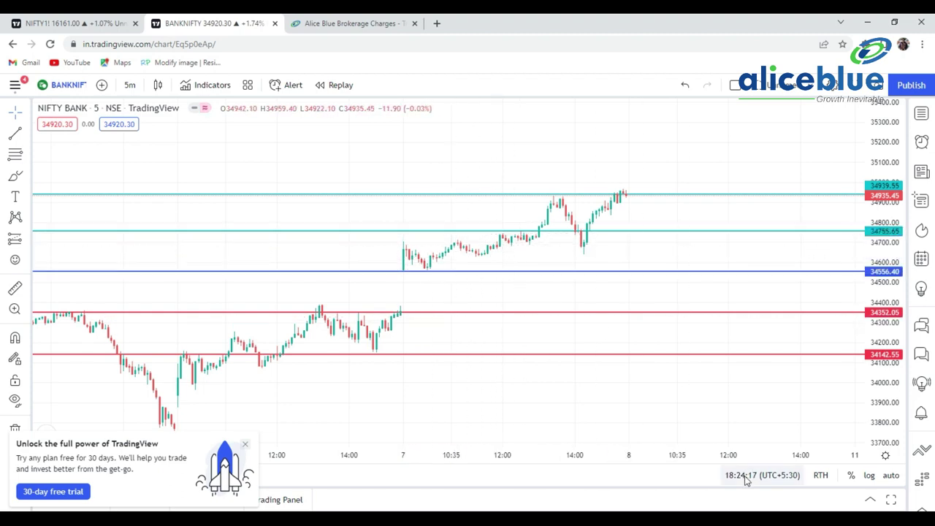
Draw red marks: consolidation at 34755.65, the opening move, the 34939.55 peak, and a V-shaped dip-rebound
{"action": "mouse_move", "coordinate": [528, 229]}
{"action": "left_mouse_down"}
{"action": "mouse_move", "coordinate": [499, 230]}
{"action": "mouse_move", "coordinate": [549, 243]}
{"action": "mouse_move", "coordinate": [524, 226]}
{"action": "mouse_move", "coordinate": [512, 233]}
{"action": "left_mouse_up"}
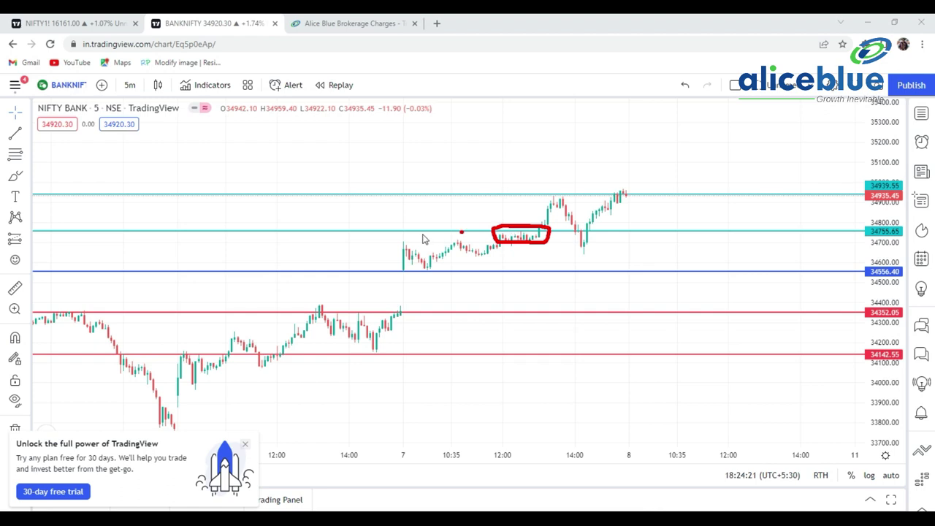
{"action": "mouse_move", "coordinate": [392, 232]}
{"action": "left_mouse_down"}
{"action": "mouse_move", "coordinate": [422, 225]}
{"action": "mouse_move", "coordinate": [431, 237]}
{"action": "left_mouse_up"}
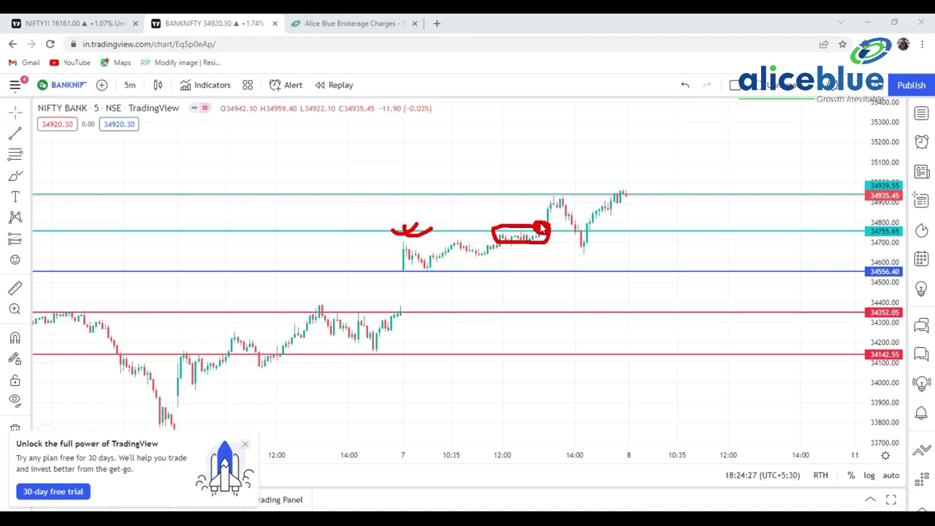
{"action": "mouse_move", "coordinate": [563, 196]}
{"action": "left_mouse_down"}
{"action": "mouse_move", "coordinate": [551, 200]}
{"action": "mouse_move", "coordinate": [567, 197]}
{"action": "mouse_move", "coordinate": [559, 202]}
{"action": "left_mouse_up"}
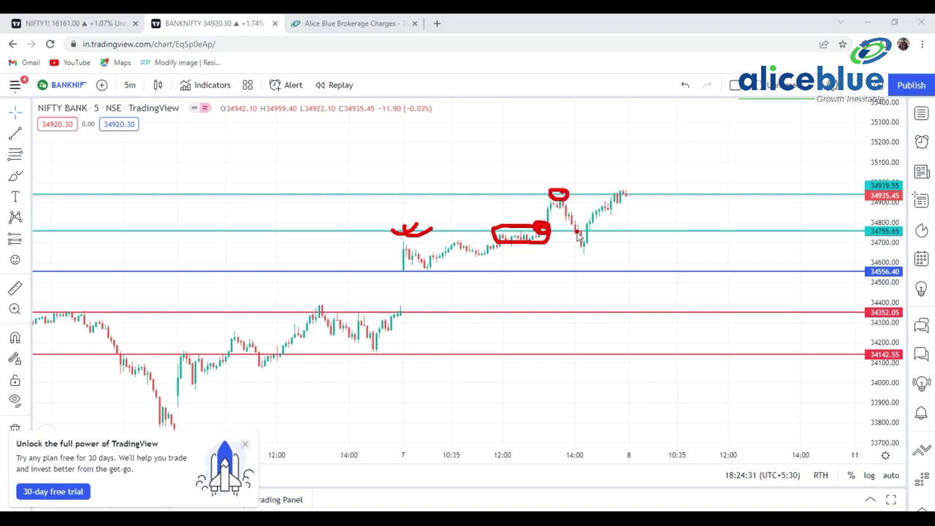
{"action": "left_click_drag", "start_coordinate": [567, 197], "coordinate": [588, 254]}
{"action": "left_click_drag", "start_coordinate": [586, 252], "coordinate": [622, 191]}
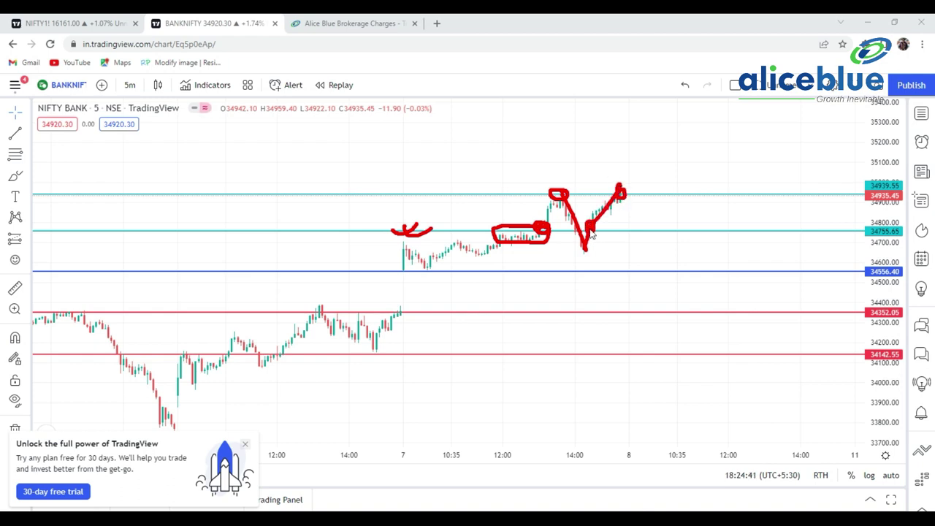